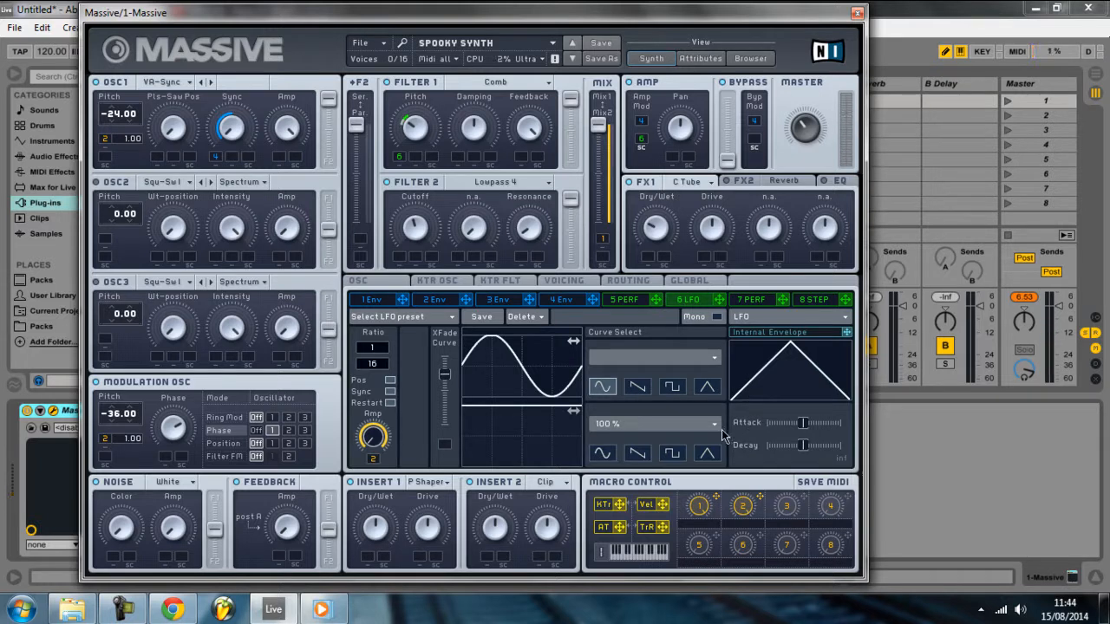
Switch to Chrome, play and pause a section of the KillSonik - Walrus video, and return to Massive in Ableton Live.
{"action": "left_click", "coordinate": [182, 610]}
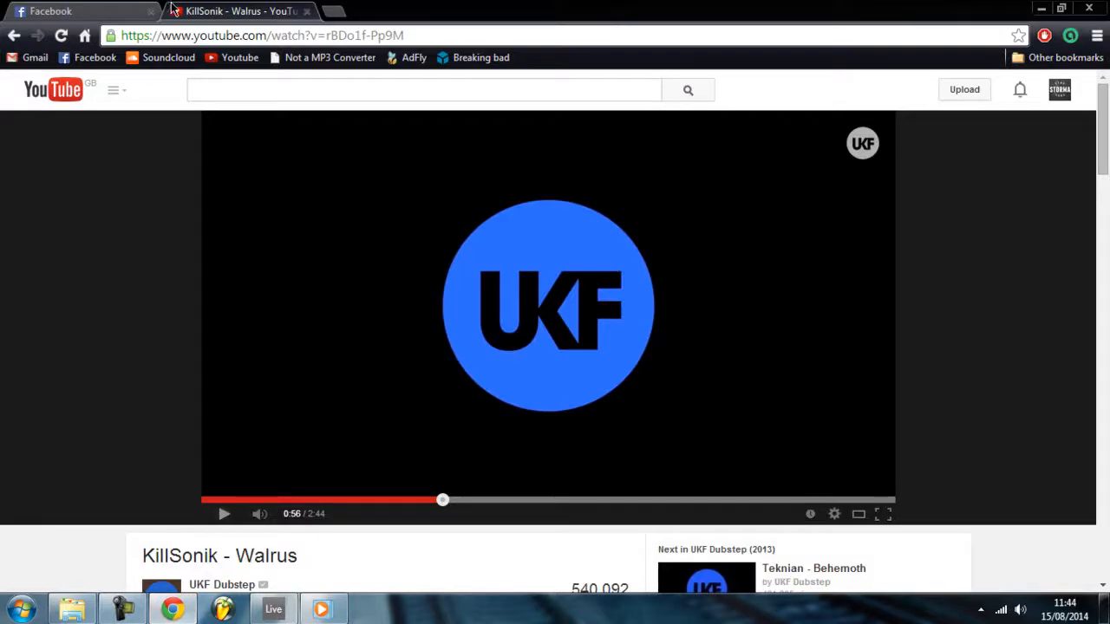
{"action": "scroll", "coordinate": [324, 240], "scroll_direction": "down", "scroll_amount": 1}
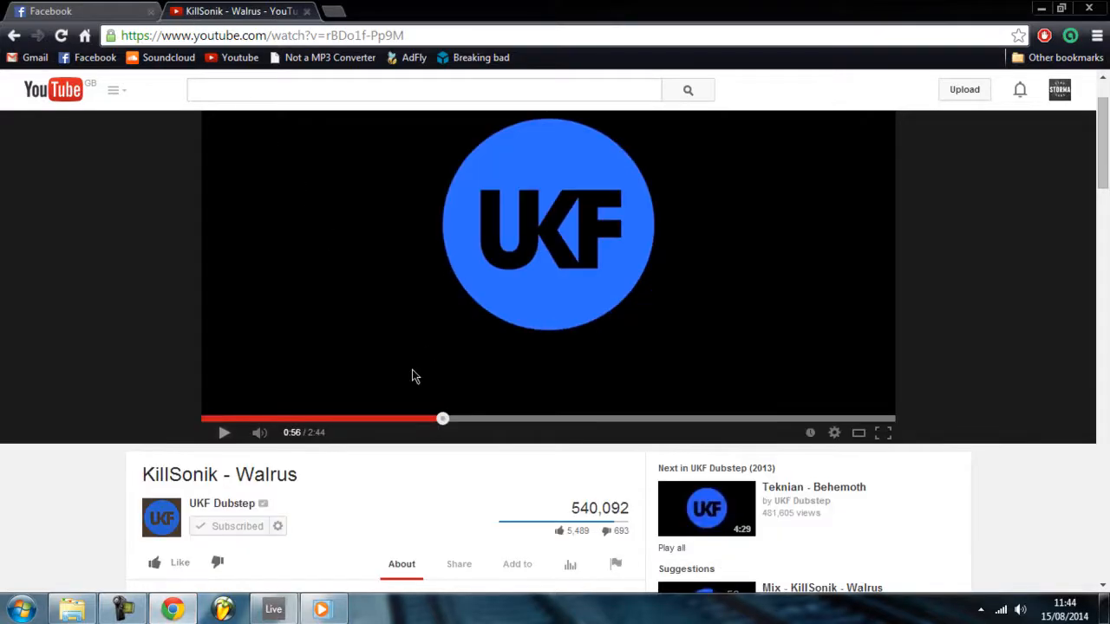
{"action": "left_click", "coordinate": [432, 418]}
{"action": "left_click", "coordinate": [447, 294]}
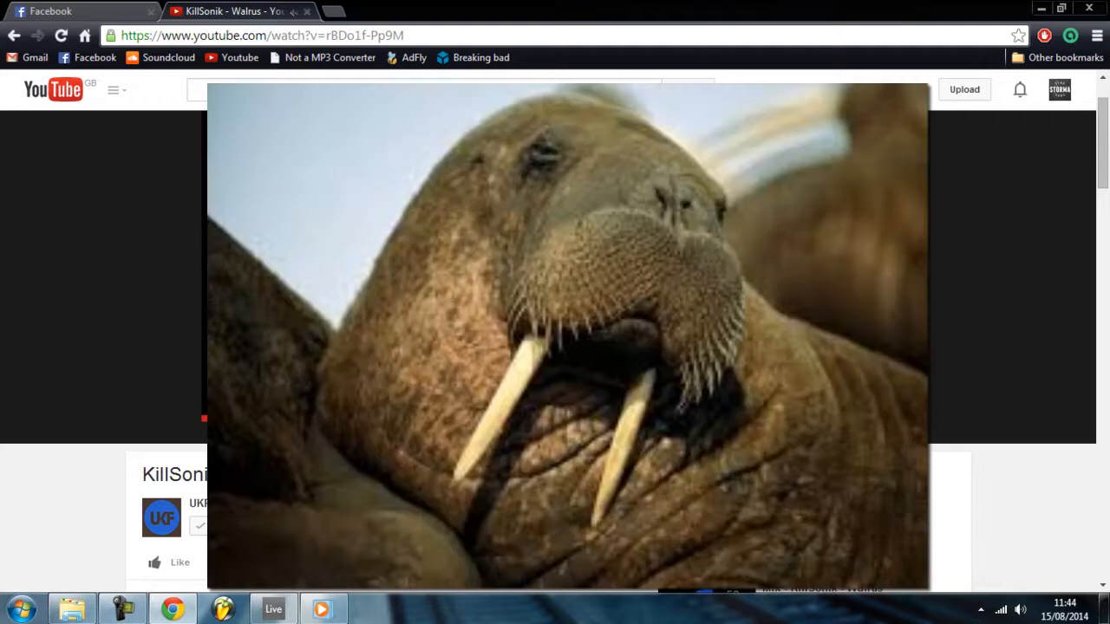
{"action": "left_click", "coordinate": [225, 437]}
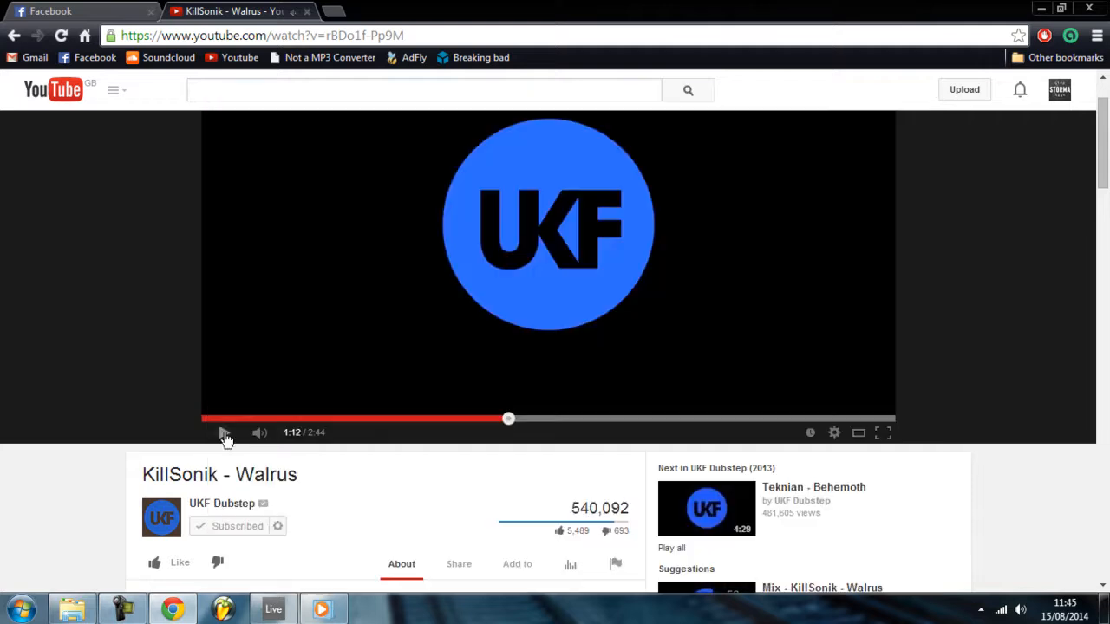
{"action": "left_click", "coordinate": [276, 610]}
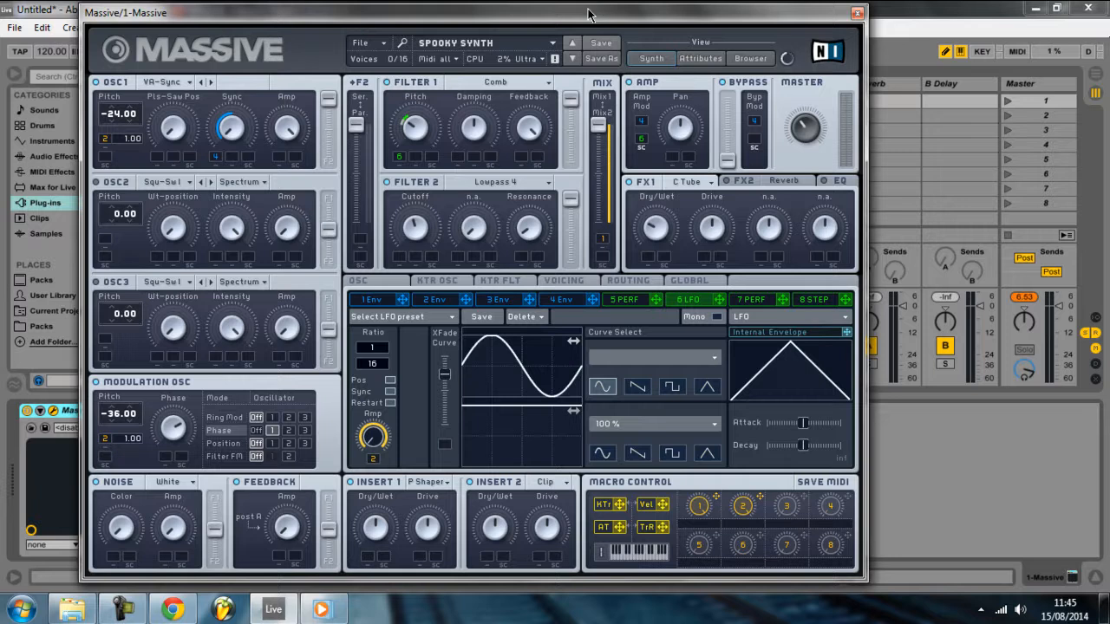
{"action": "left_click_drag", "start_coordinate": [588, 13], "coordinate": [601, 15]}
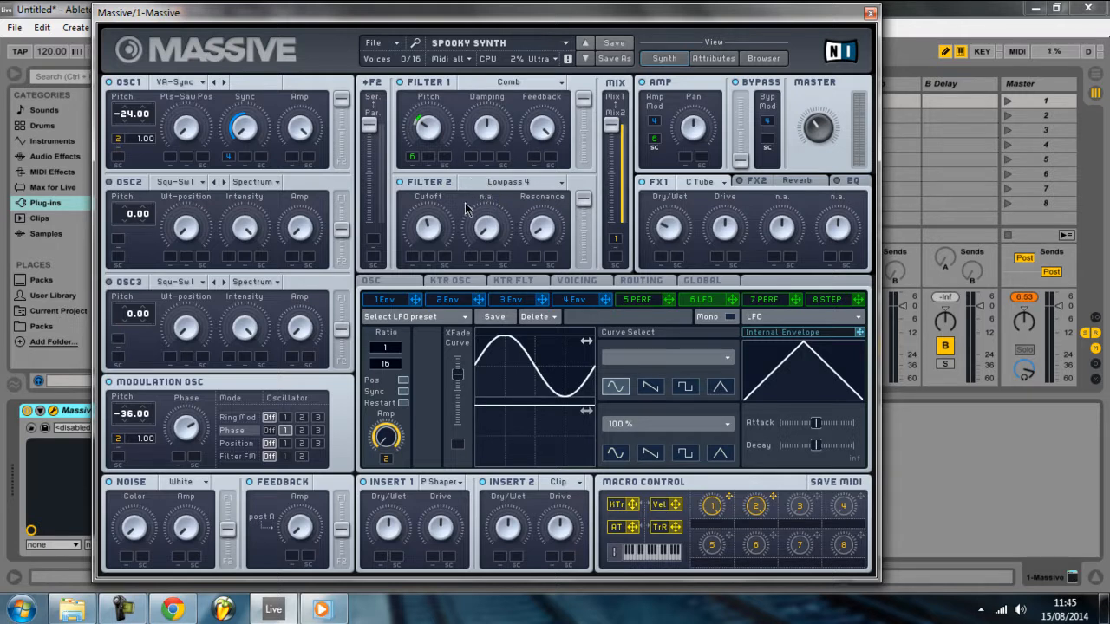
Mute and unmute the macro 1 modulation on the filter Mix fader to compare the sound.
{"action": "right_click", "coordinate": [616, 243]}
{"action": "left_click", "coordinate": [630, 272]}
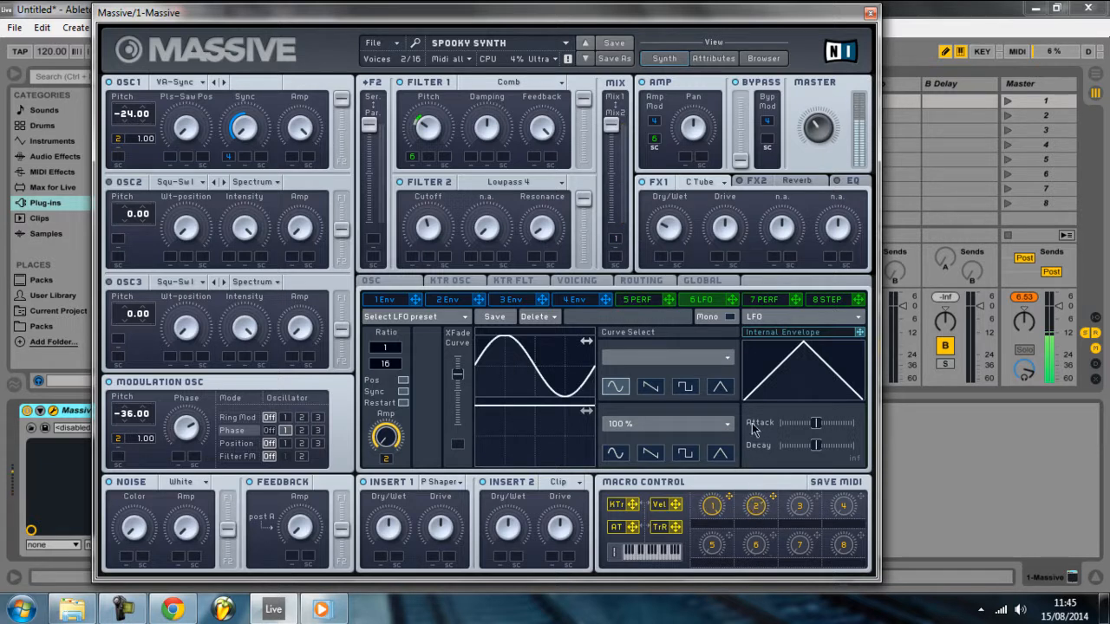
{"action": "right_click", "coordinate": [615, 241]}
{"action": "left_click", "coordinate": [640, 270]}
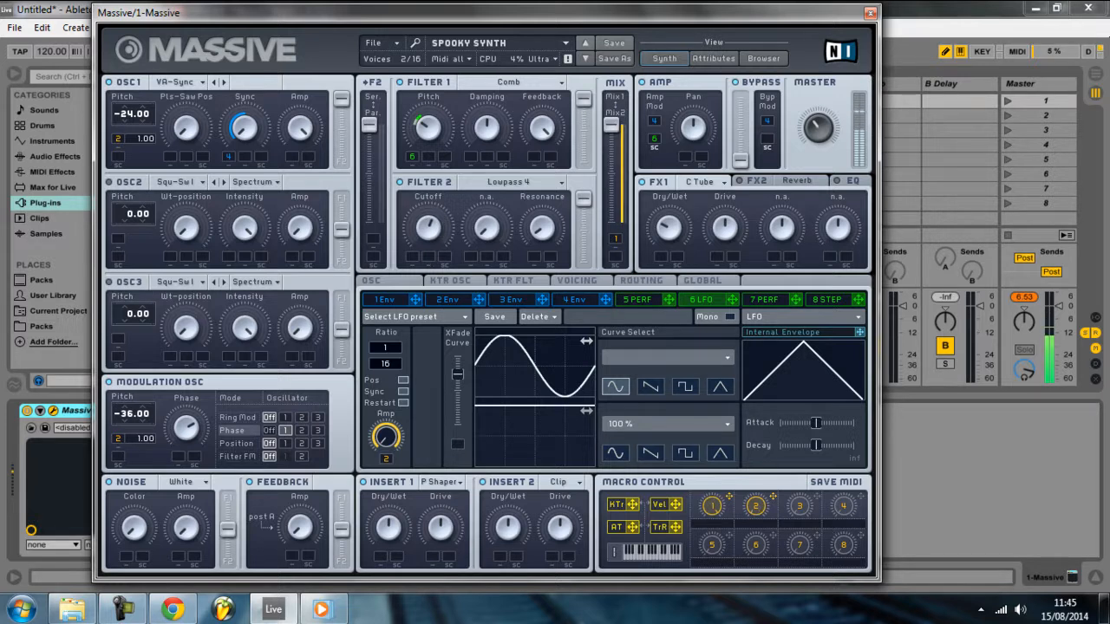
Assign macro 2 to the Filter 2 Cutoff and lower the cutoff's base position.
{"action": "left_click_drag", "start_coordinate": [773, 498], "coordinate": [413, 259]}
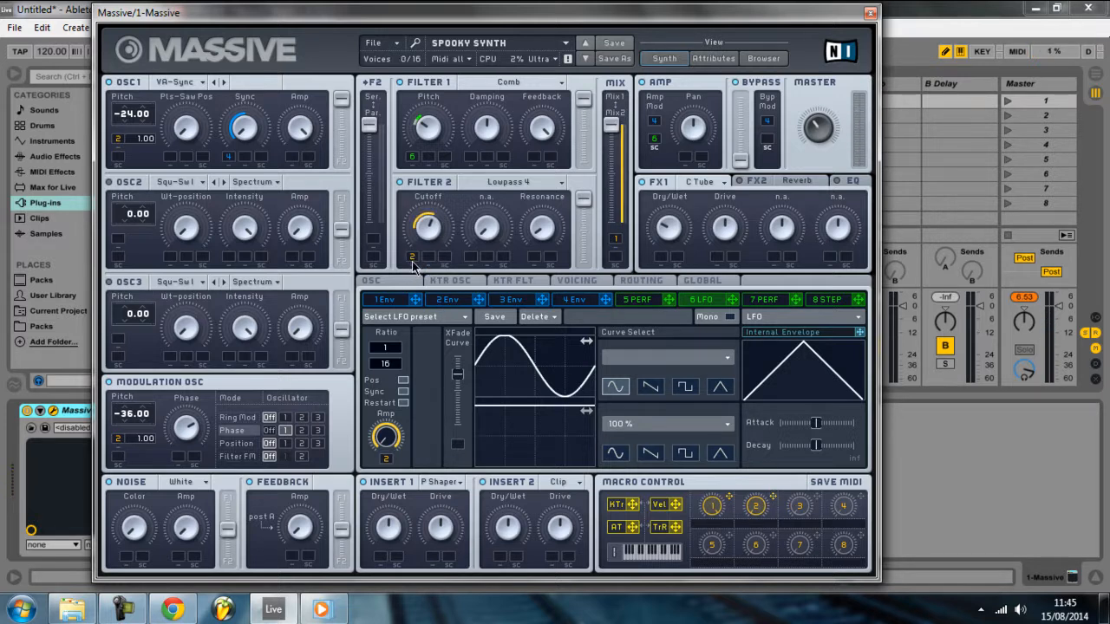
{"action": "left_click_drag", "start_coordinate": [420, 208], "coordinate": [423, 245]}
Select Pulse-Saw Sync as the OSC 1 wavetable.
{"action": "left_click", "coordinate": [198, 84]}
{"action": "left_click", "coordinate": [186, 111]}
{"action": "left_click", "coordinate": [197, 85]}
{"action": "left_click", "coordinate": [196, 113]}
Remove the envelope 4 modulation from the OSC 1 Sync knob and set the knob to its middle position.
{"action": "left_click", "coordinate": [571, 302]}
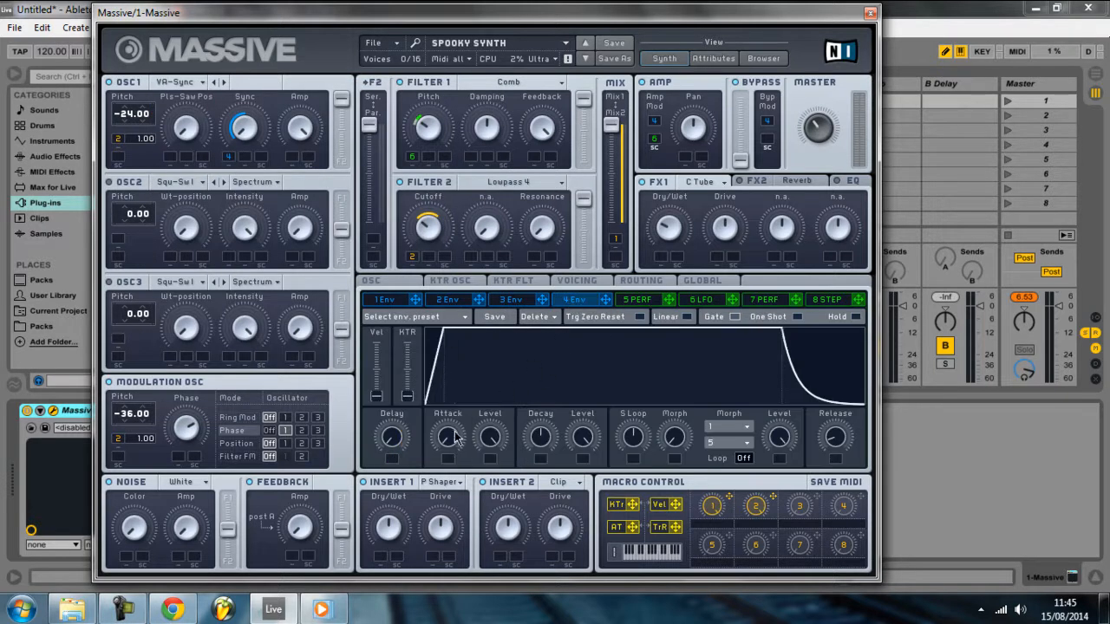
{"action": "left_click", "coordinate": [252, 180]}
{"action": "left_click", "coordinate": [241, 150]}
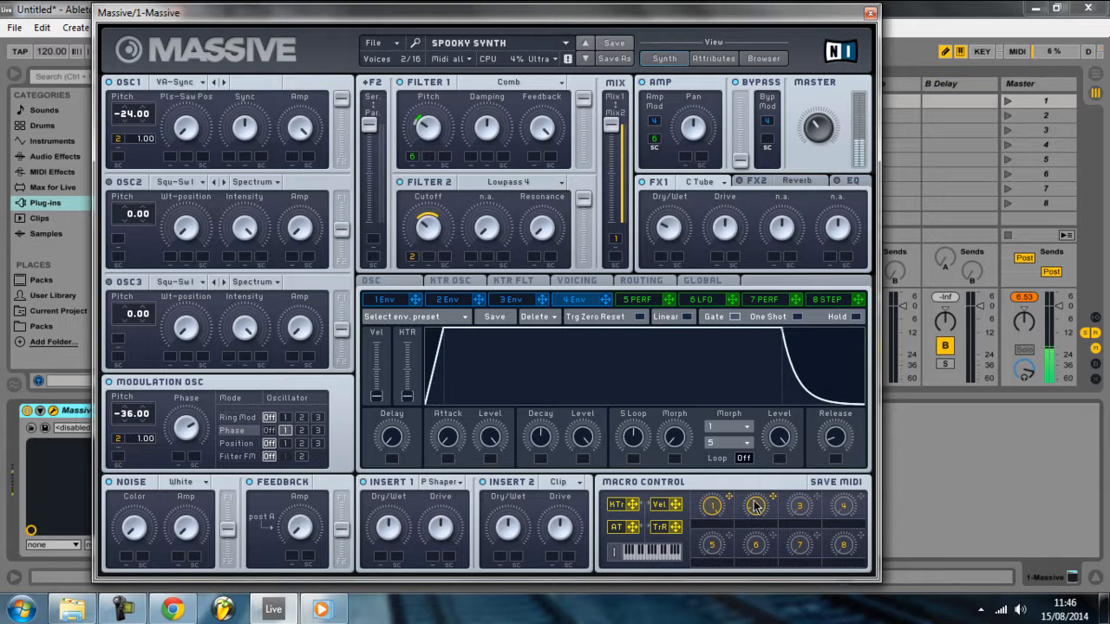
Try modulating the OSC 1 Sync amount with macro 2.
{"action": "left_click_drag", "start_coordinate": [773, 501], "coordinate": [234, 205]}
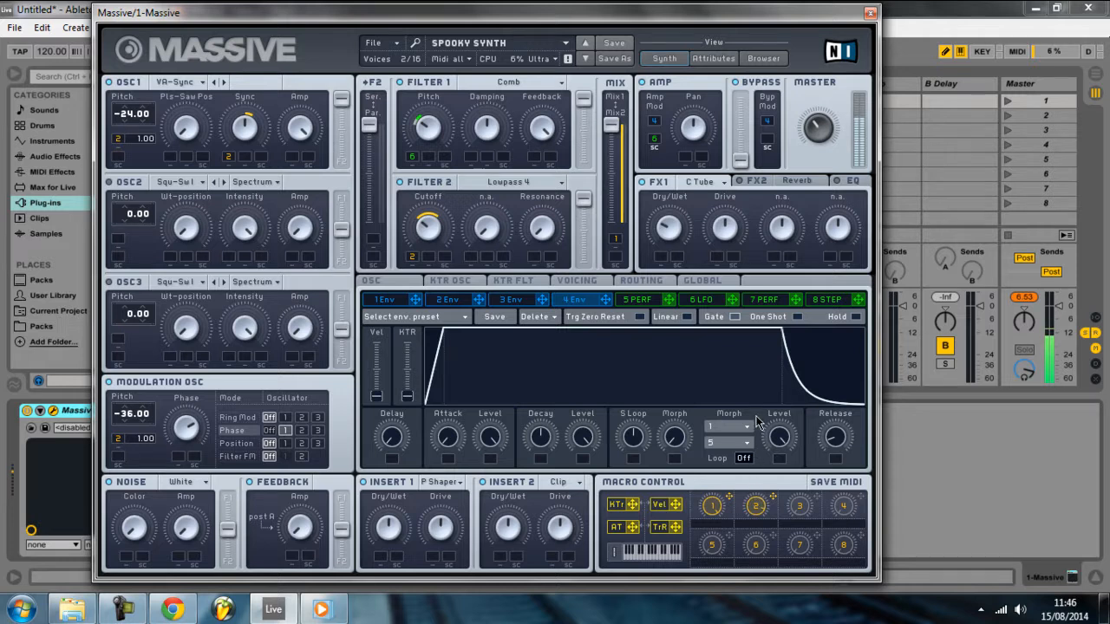
{"action": "right_click", "coordinate": [228, 157]}
{"action": "left_click", "coordinate": [252, 170]}
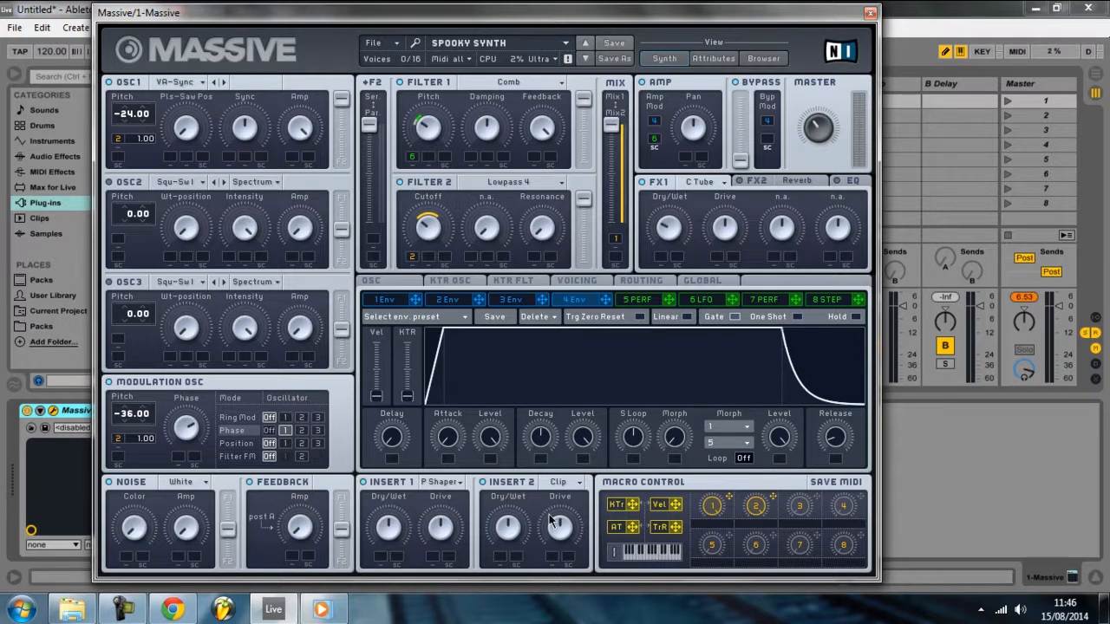
Display the signal routing and choose Comb as the Filter 1 type.
{"action": "left_click", "coordinate": [635, 282]}
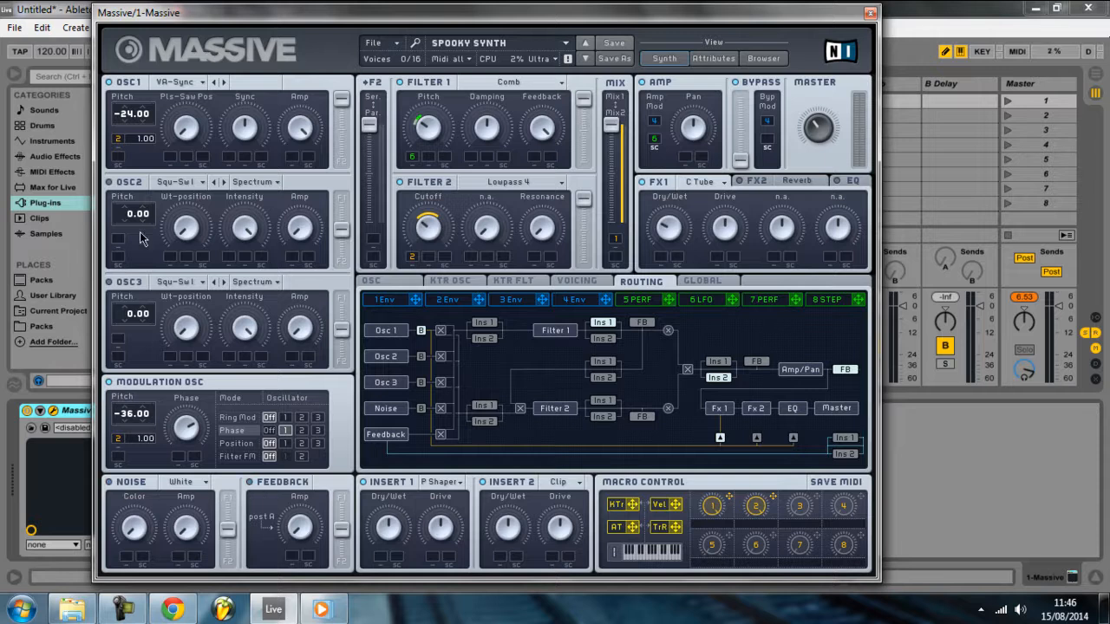
{"action": "left_click", "coordinate": [519, 83]}
{"action": "left_click", "coordinate": [482, 191]}
Display LFO 6 and compare the sound with its Amp sidechain modulation muted and unmuted.
{"action": "left_click", "coordinate": [631, 296]}
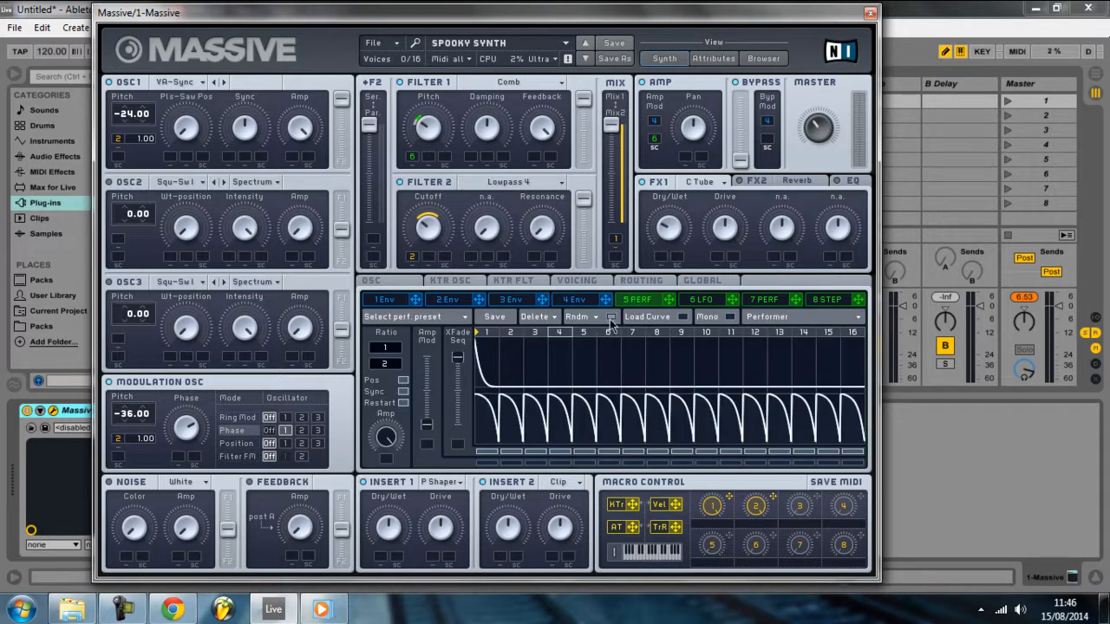
{"action": "left_click", "coordinate": [702, 298]}
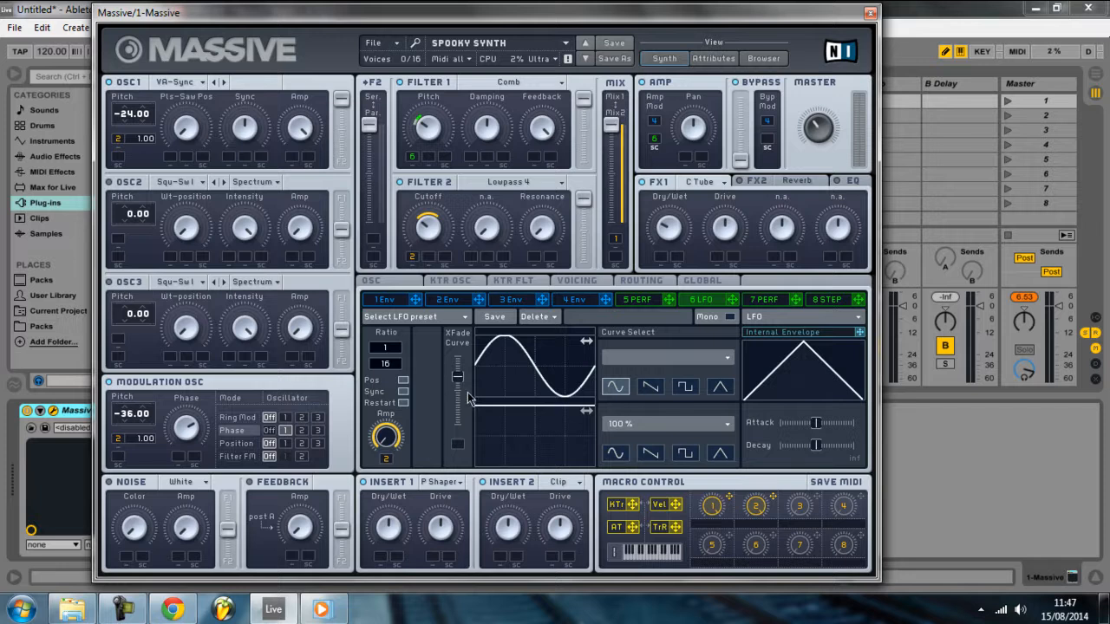
{"action": "left_click_drag", "start_coordinate": [464, 374], "coordinate": [463, 377]}
{"action": "left_click", "coordinate": [413, 157]}
{"action": "right_click", "coordinate": [656, 140]}
{"action": "left_click", "coordinate": [669, 165]}
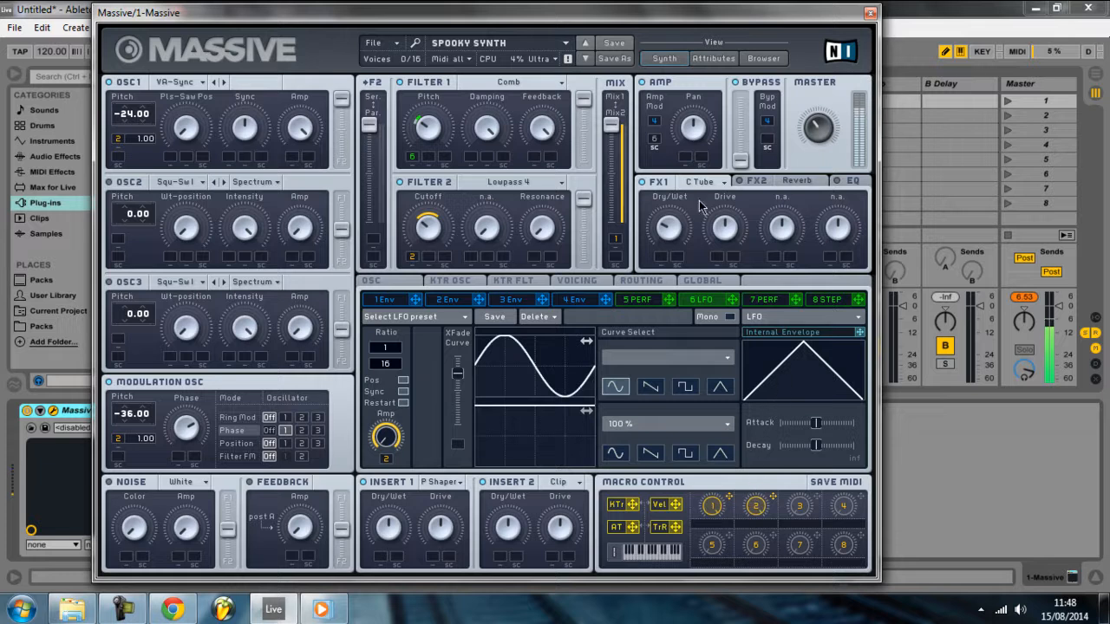
{"action": "right_click", "coordinate": [657, 144]}
{"action": "left_click", "coordinate": [674, 177]}
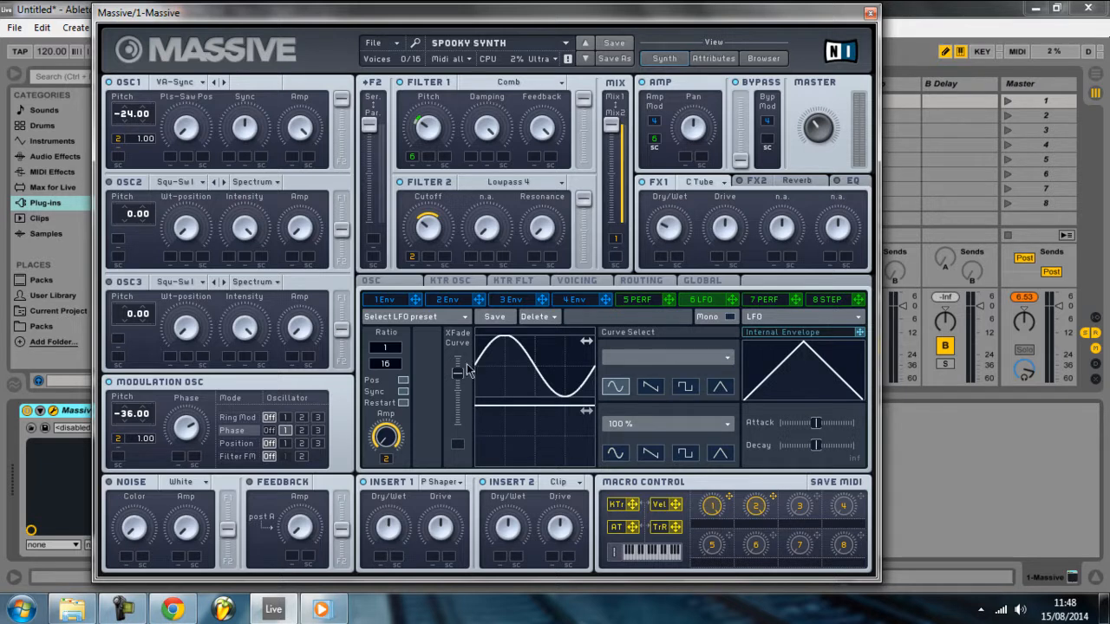
Select the 100 % shape as LFO 6's second curve and set the curve crossfade near the middle.
{"action": "left_click_drag", "start_coordinate": [455, 384], "coordinate": [468, 342]}
{"action": "left_click", "coordinate": [637, 423]}
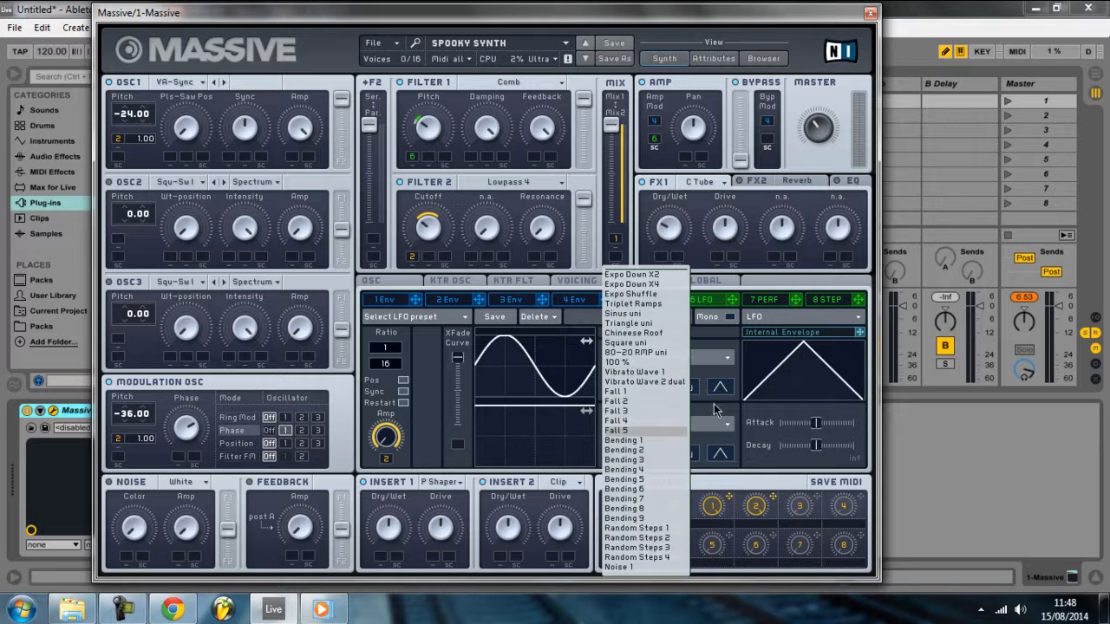
{"action": "left_click", "coordinate": [648, 365]}
{"action": "left_click_drag", "start_coordinate": [459, 353], "coordinate": [458, 377]}
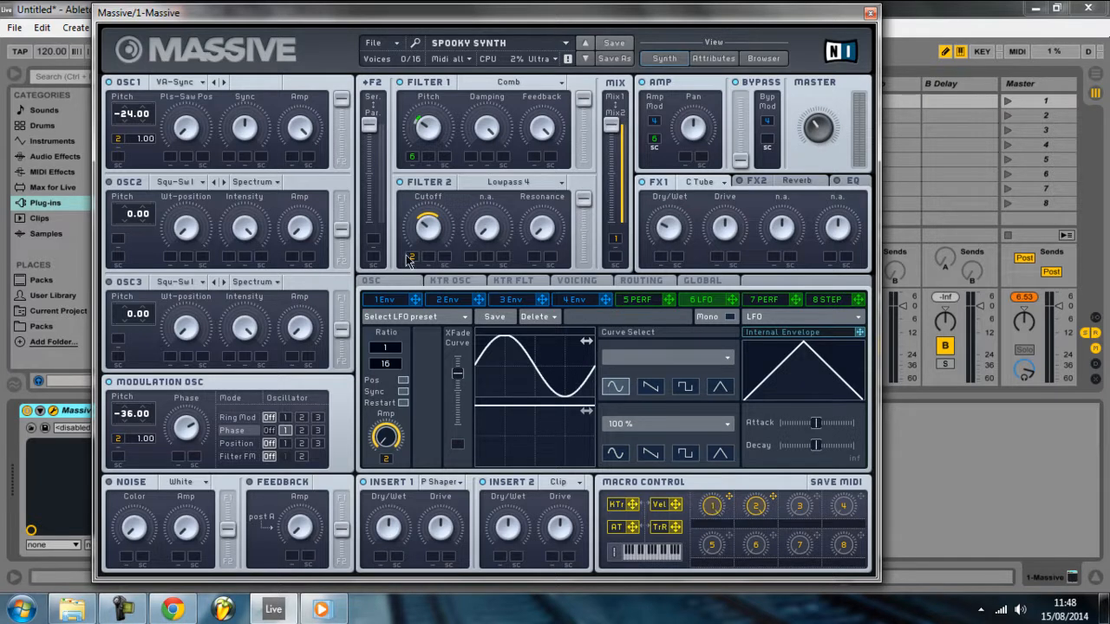
{"action": "left_click", "coordinate": [633, 299]}
{"action": "left_click", "coordinate": [577, 281]}
{"action": "left_click", "coordinate": [637, 300]}
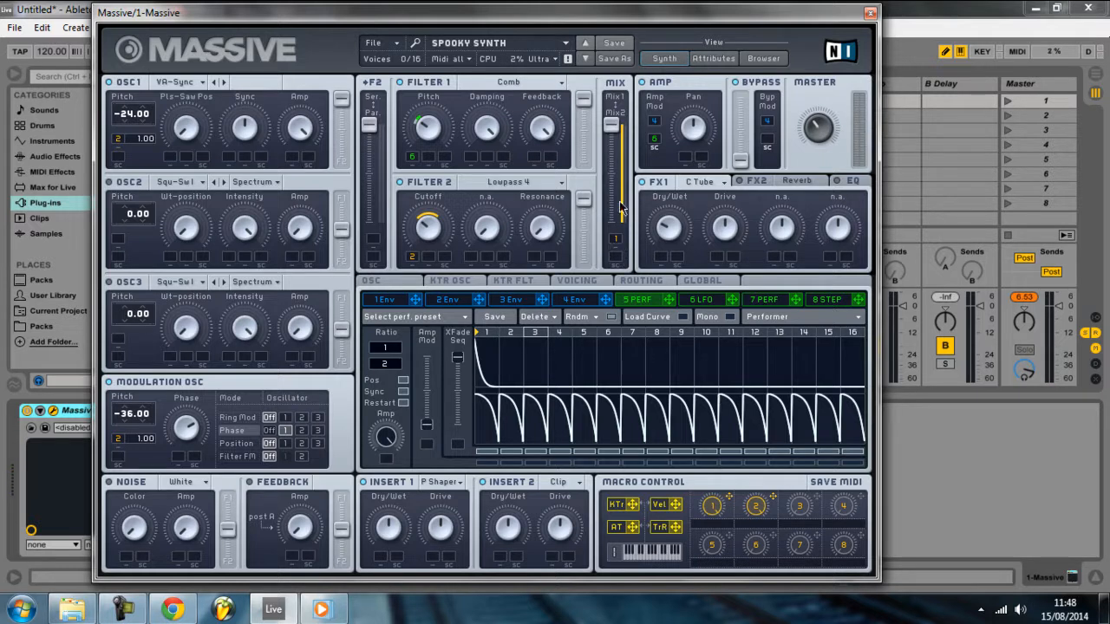
Move the filter Mix fader fully to Mix2 and turn off its macro 1 modulation.
{"action": "left_click_drag", "start_coordinate": [612, 125], "coordinate": [613, 233]}
{"action": "right_click", "coordinate": [620, 242]}
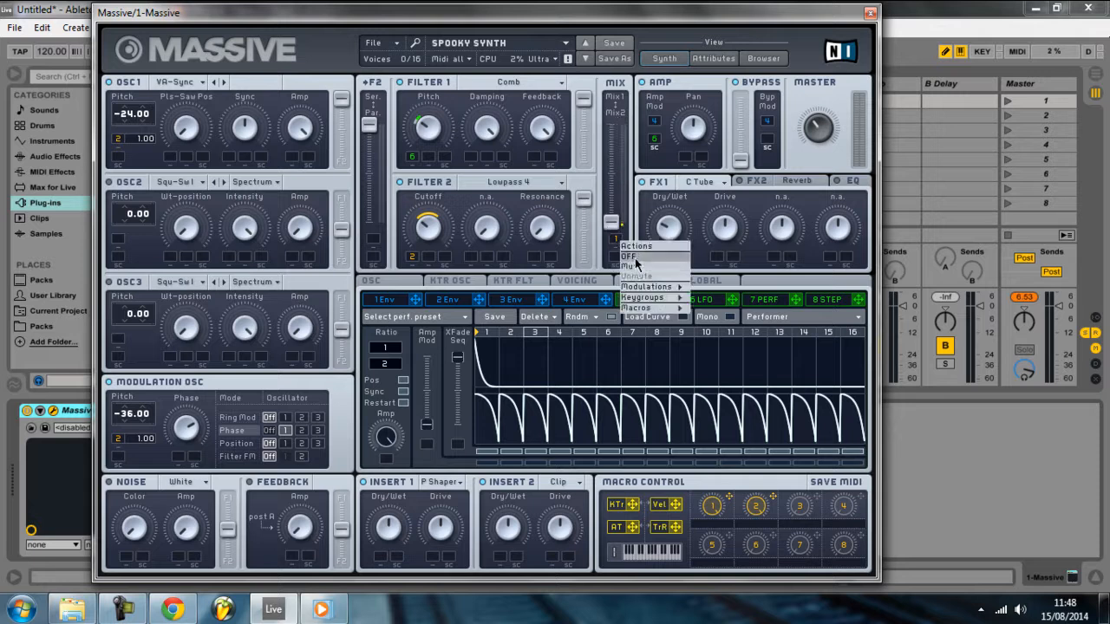
{"action": "left_click", "coordinate": [628, 256]}
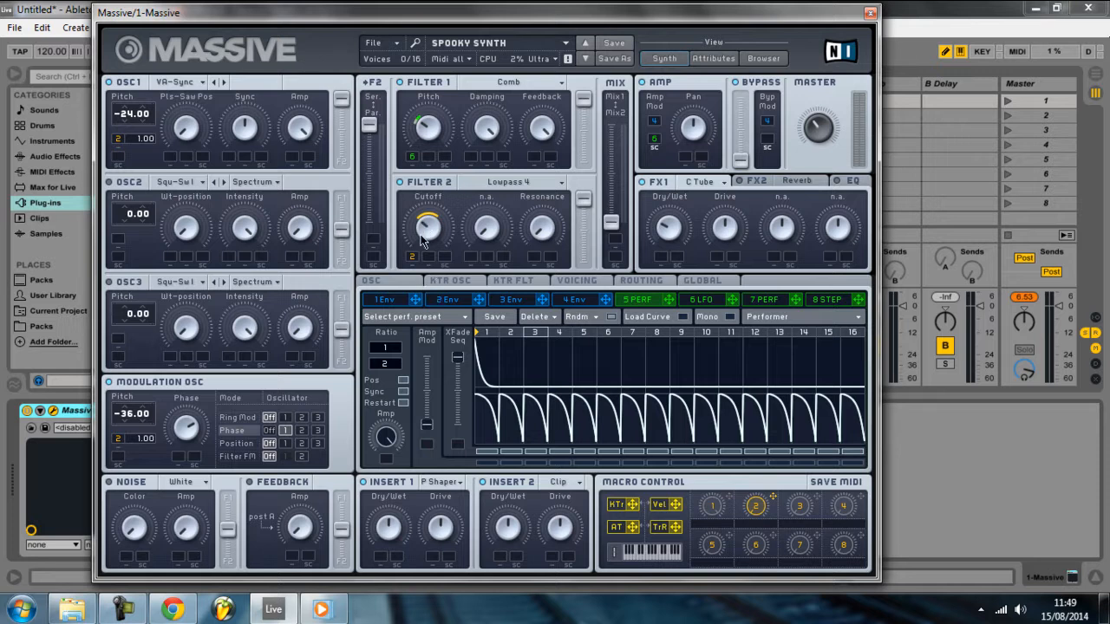
Adjust the macro 2 modulation range on the Filter 2 Cutoff and turn macro 2 up.
{"action": "left_click_drag", "start_coordinate": [416, 262], "coordinate": [414, 247]}
{"action": "left_click_drag", "start_coordinate": [752, 507], "coordinate": [758, 408]}
Mute and unmute the macro 2 modulation on LFO 6's Amp knob to compare the sound.
{"action": "left_click", "coordinate": [701, 304]}
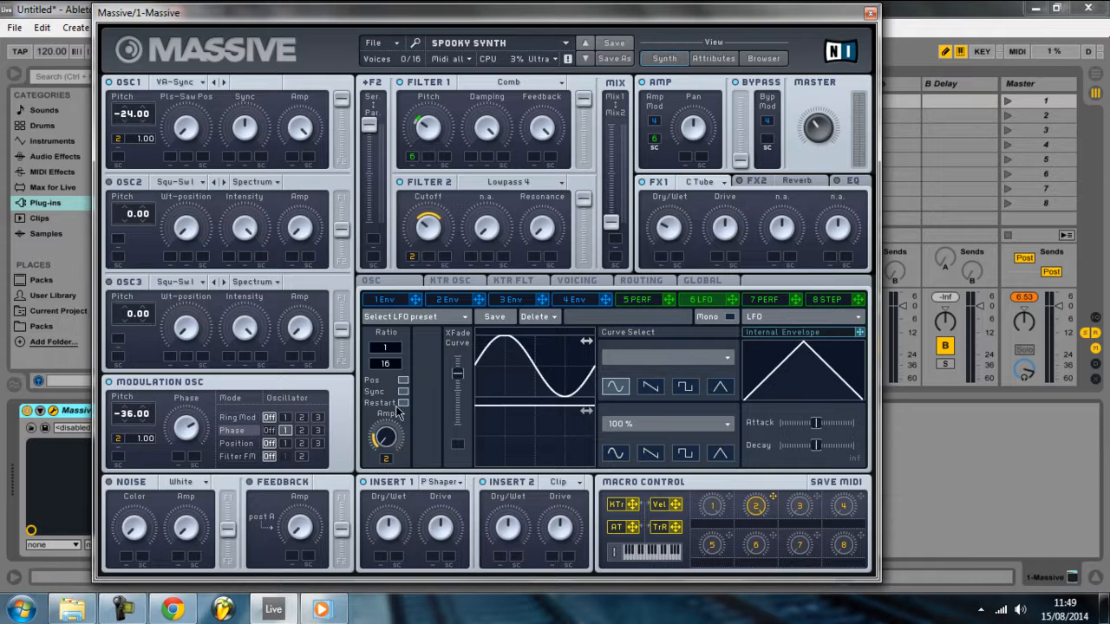
{"action": "right_click", "coordinate": [395, 455]}
{"action": "left_click", "coordinate": [408, 496]}
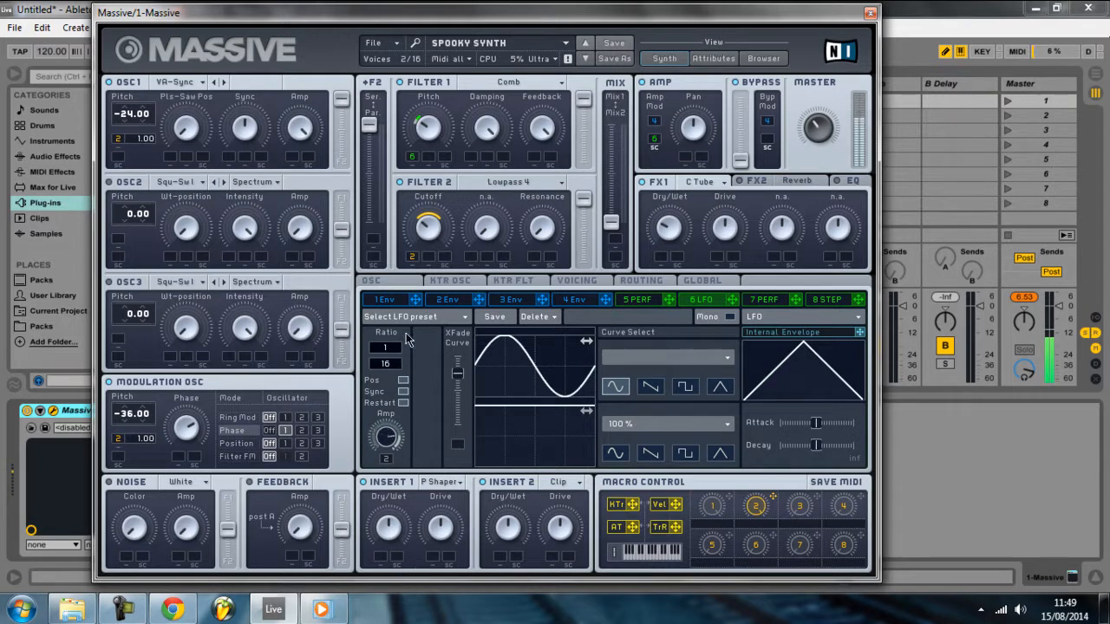
{"action": "left_click", "coordinate": [386, 458]}
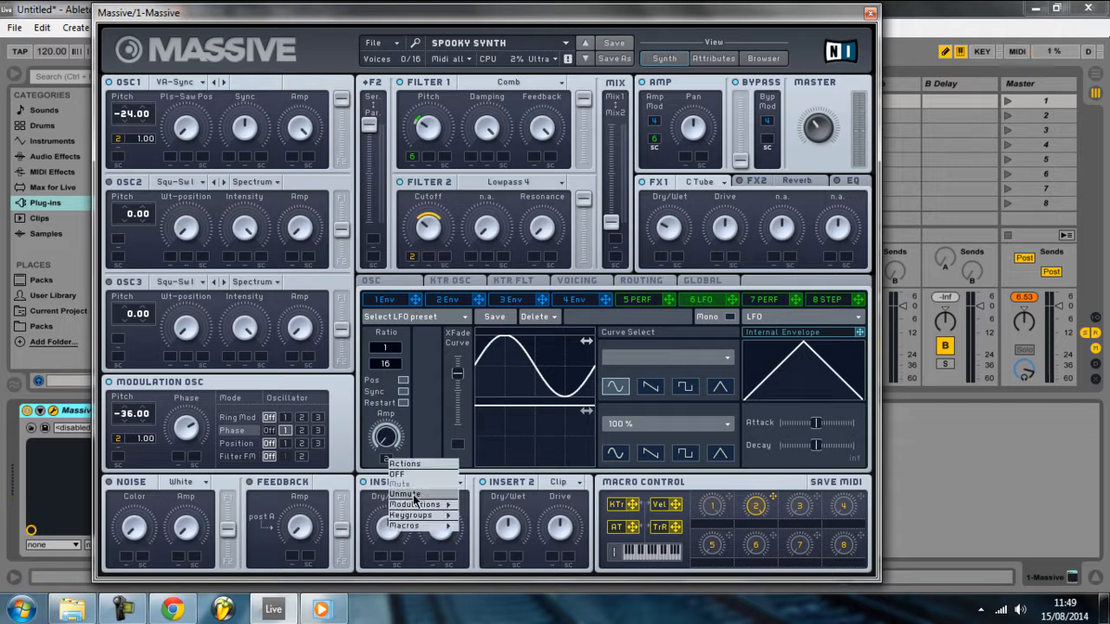
{"action": "left_click", "coordinate": [416, 492]}
Audition other OSC 1 wavetables up to Dirty Throat and return to Pulse-Saw Sync.
{"action": "left_click", "coordinate": [224, 82]}
{"action": "left_click", "coordinate": [224, 82]}
{"action": "left_click", "coordinate": [223, 82]}
{"action": "left_click", "coordinate": [227, 83]}
{"action": "left_click", "coordinate": [227, 82]}
{"action": "left_click", "coordinate": [226, 82]}
{"action": "left_click", "coordinate": [227, 82]}
{"action": "left_click", "coordinate": [226, 82]}
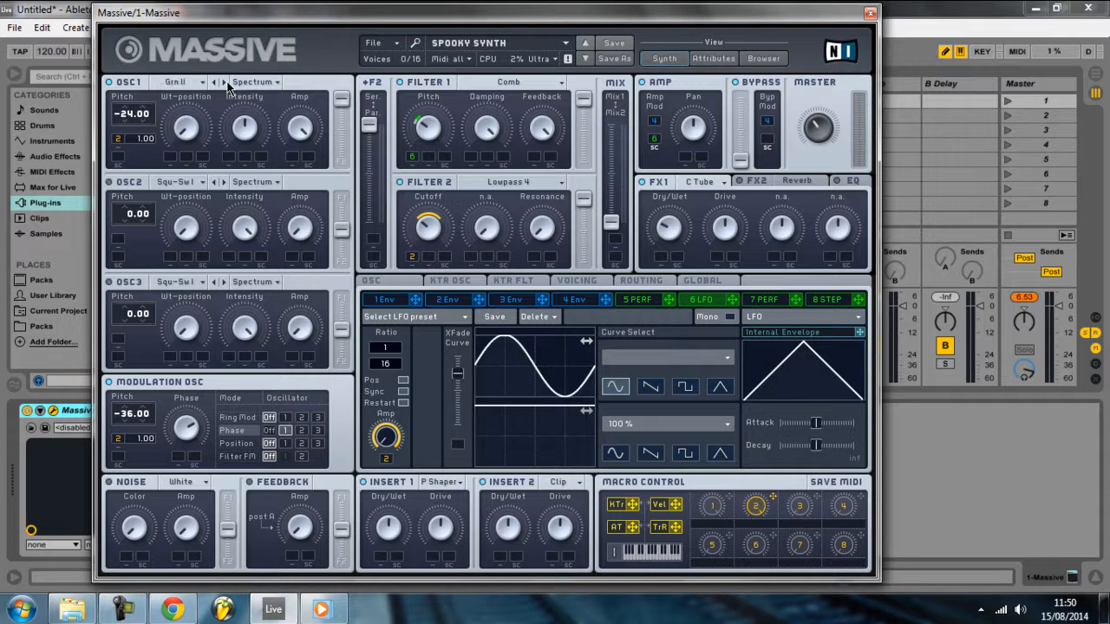
{"action": "left_click", "coordinate": [216, 82]}
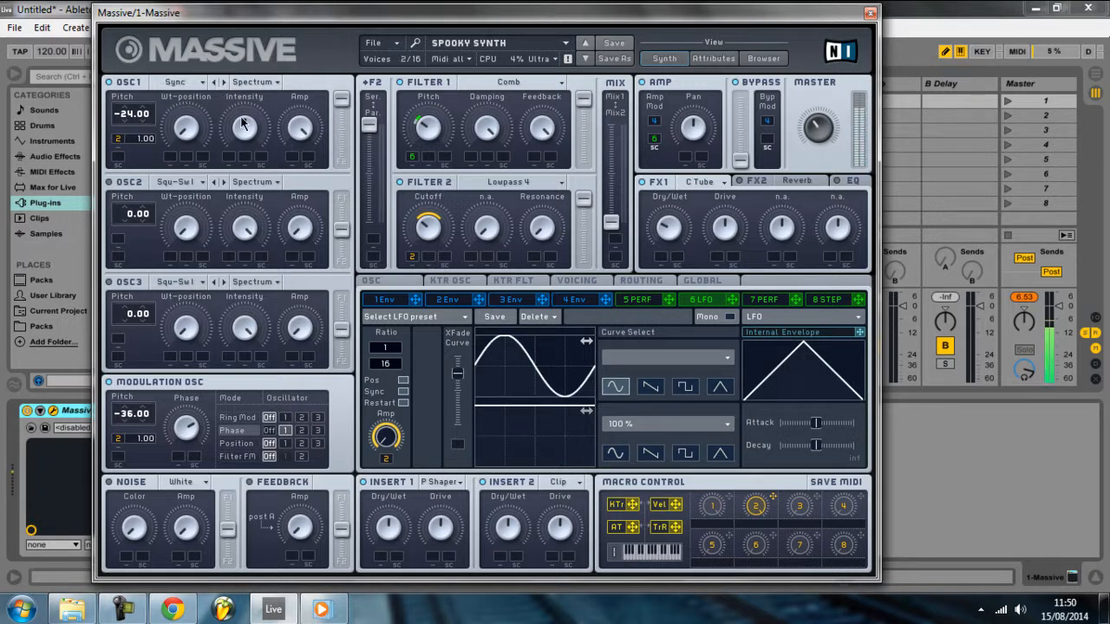
{"action": "left_click", "coordinate": [224, 82]}
{"action": "left_click", "coordinate": [223, 81]}
{"action": "left_click", "coordinate": [223, 81]}
{"action": "left_click", "coordinate": [223, 81]}
{"action": "left_click", "coordinate": [224, 81]}
{"action": "left_click", "coordinate": [224, 82]}
{"action": "left_click", "coordinate": [223, 82]}
{"action": "left_click", "coordinate": [224, 81]}
{"action": "left_click", "coordinate": [224, 82]}
{"action": "left_click", "coordinate": [203, 83]}
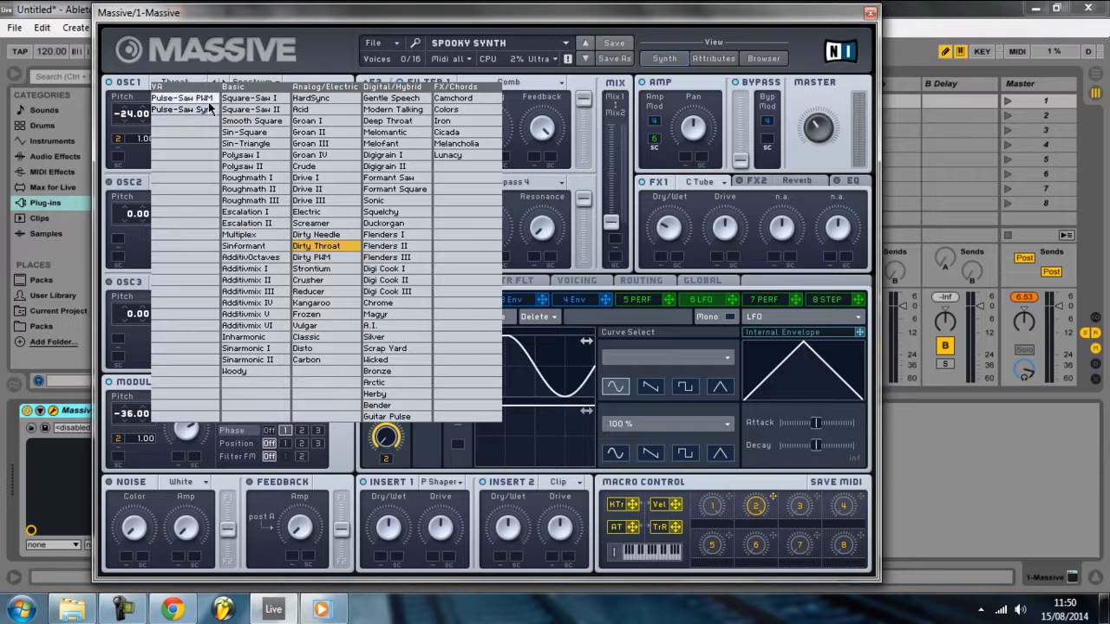
{"action": "left_click", "coordinate": [209, 109]}
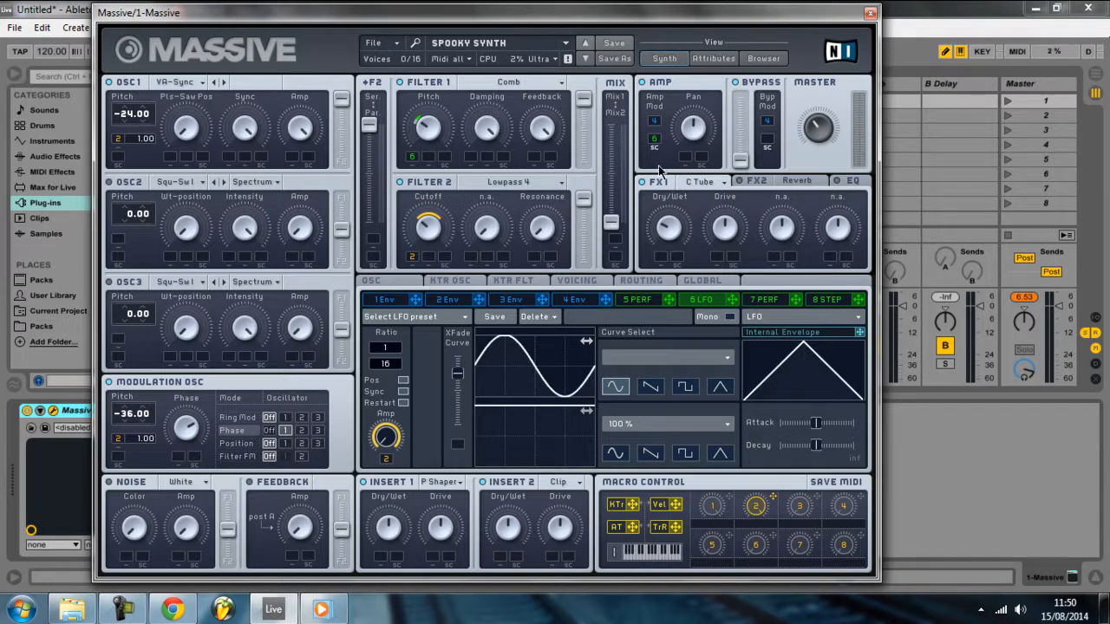
Assign macro 2 as the modulator of the Pitch Cutoff unison spread in the voicing settings.
{"action": "left_click", "coordinate": [583, 283]}
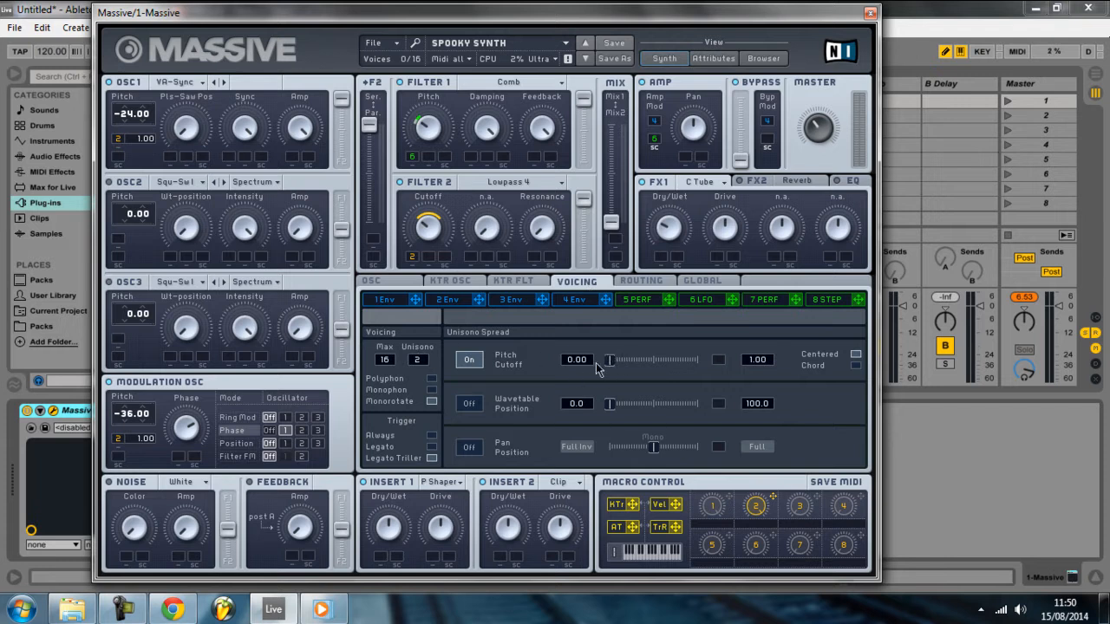
{"action": "left_click_drag", "start_coordinate": [775, 499], "coordinate": [719, 360]}
{"action": "left_click", "coordinate": [418, 282]}
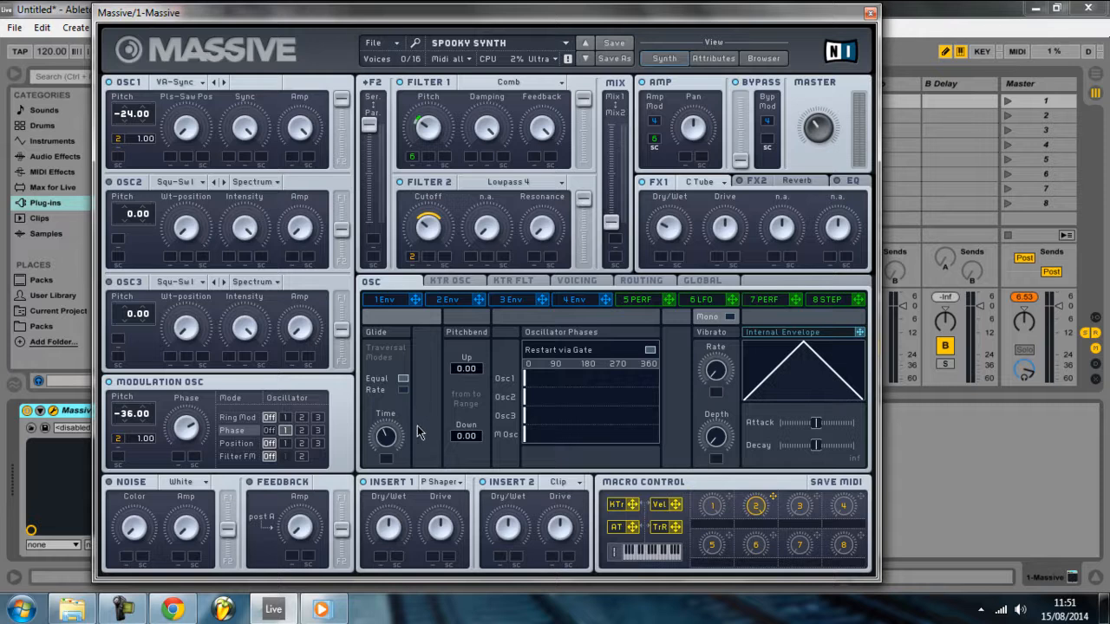
{"action": "left_click", "coordinate": [576, 281]}
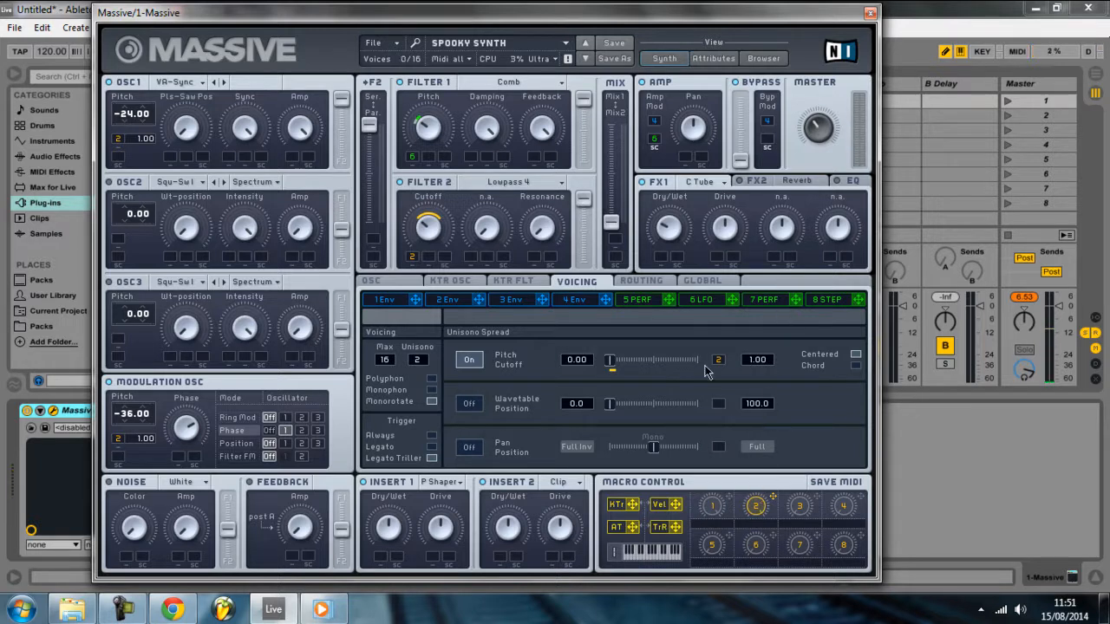
Open the Reverb effect in FX2 and lower its Dry/Wet amount.
{"action": "left_click", "coordinate": [843, 181]}
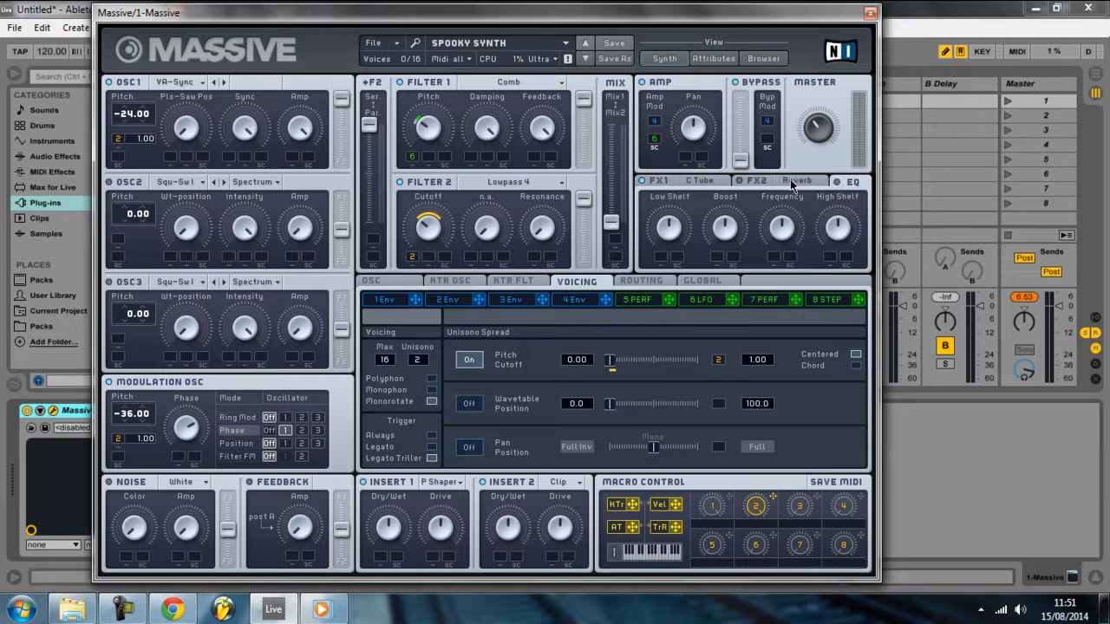
{"action": "left_click", "coordinate": [747, 183]}
{"action": "left_click_drag", "start_coordinate": [669, 227], "coordinate": [660, 272]}
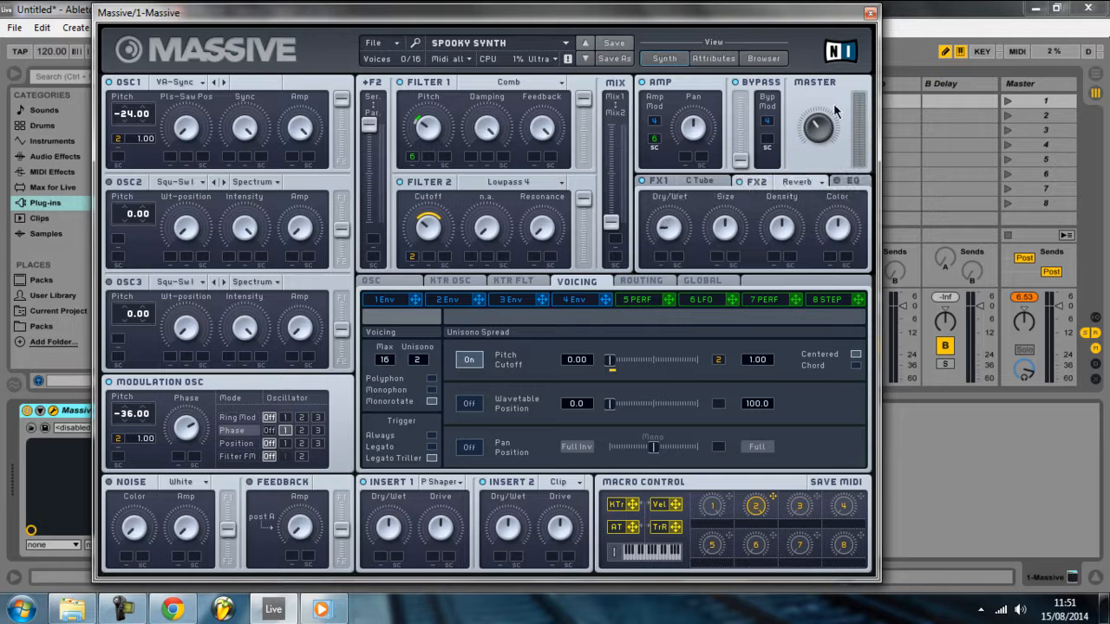